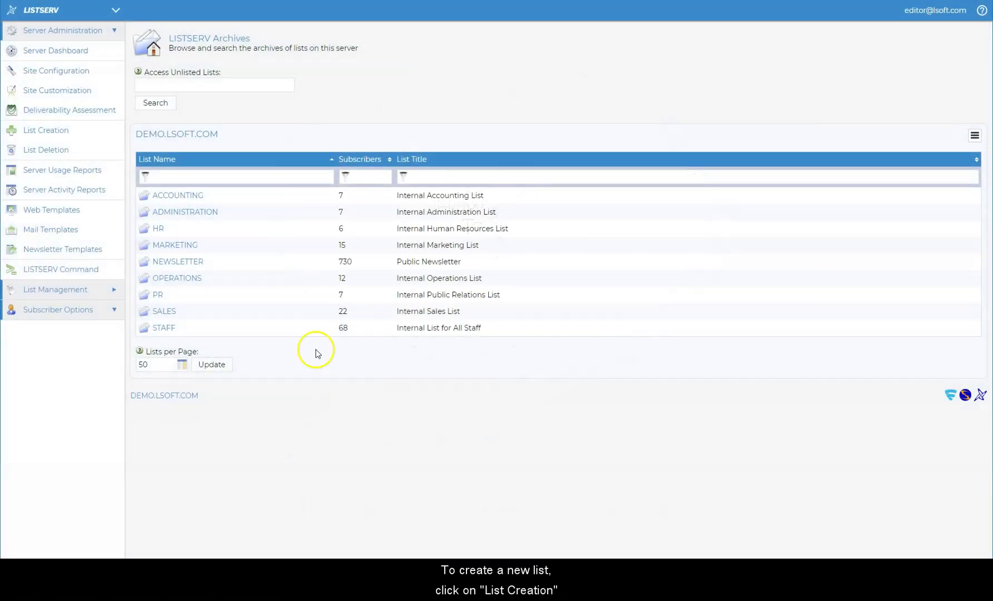
Start a new list named ALASKA-STAFF
left_click(104, 137)
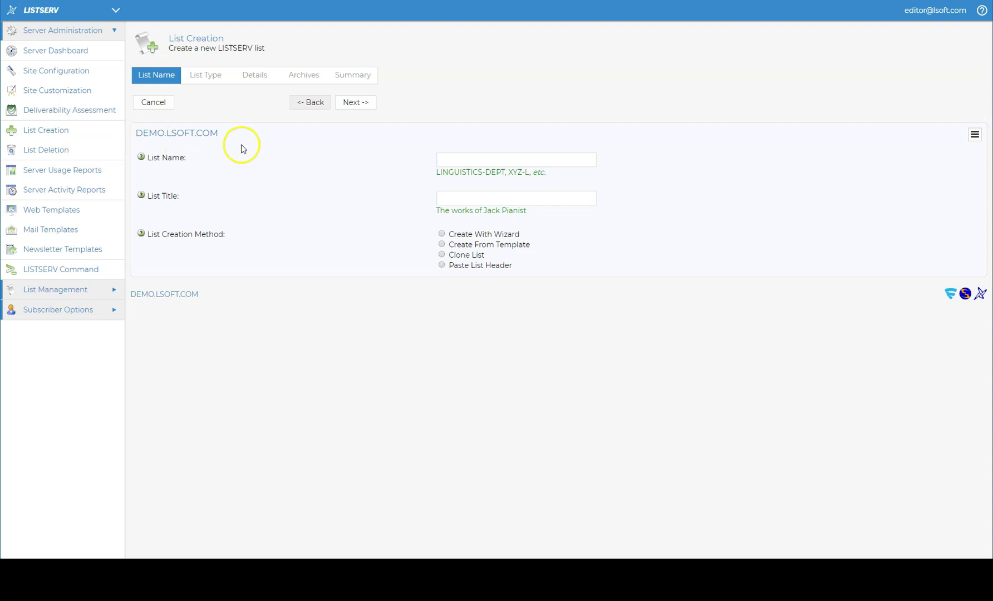
left_click(477, 161)
left_click(477, 163)
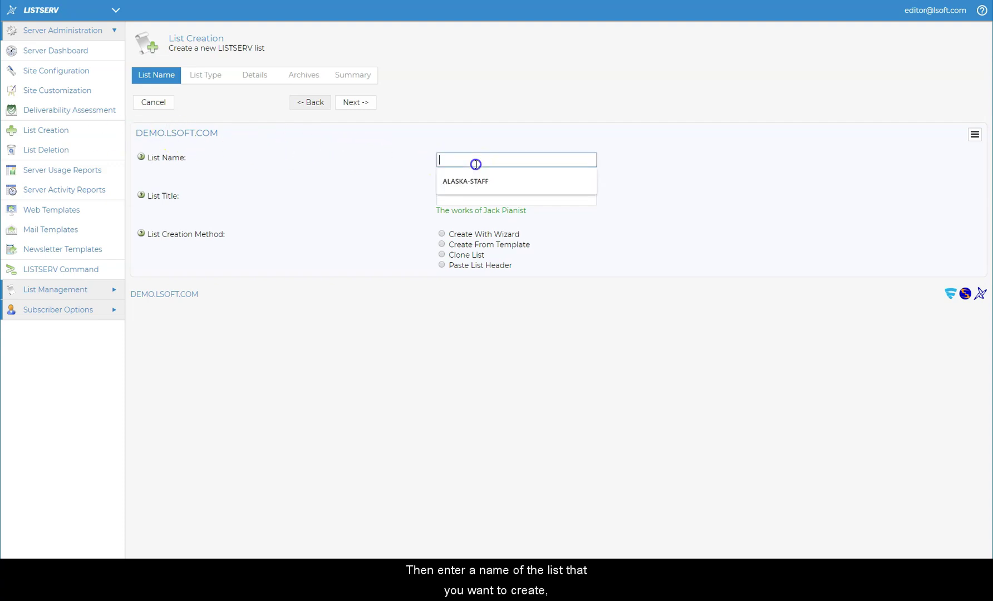
left_click(475, 181)
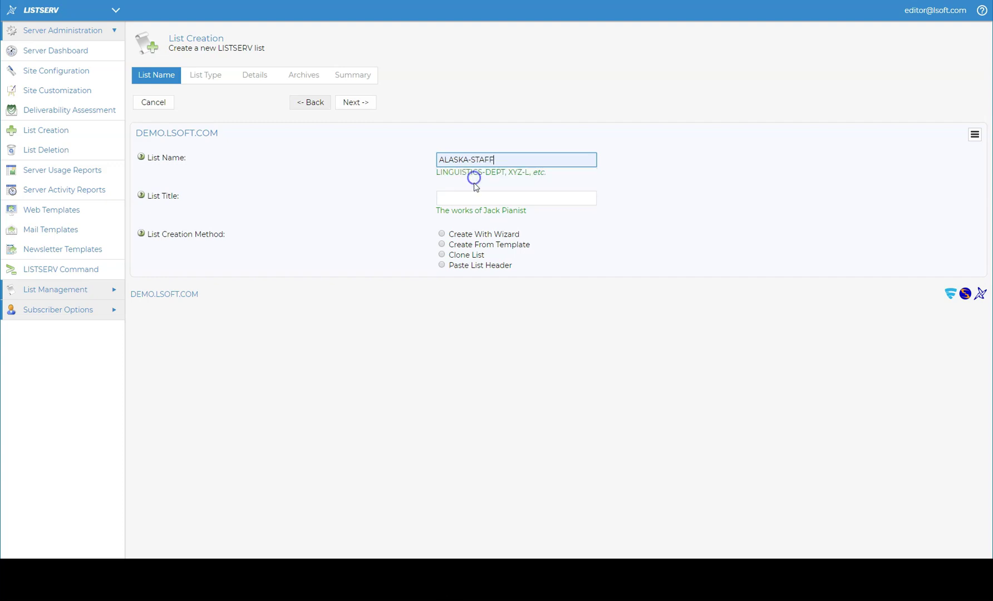
Title it 'Discussion List for Staff in Alaska' and choose the creation wizard
left_click(471, 198)
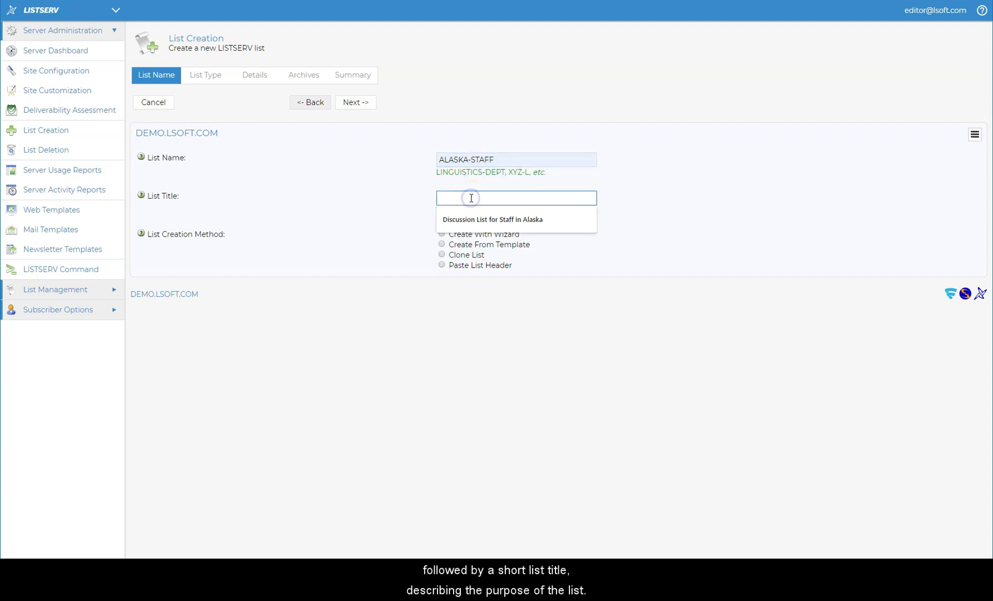
left_click(472, 220)
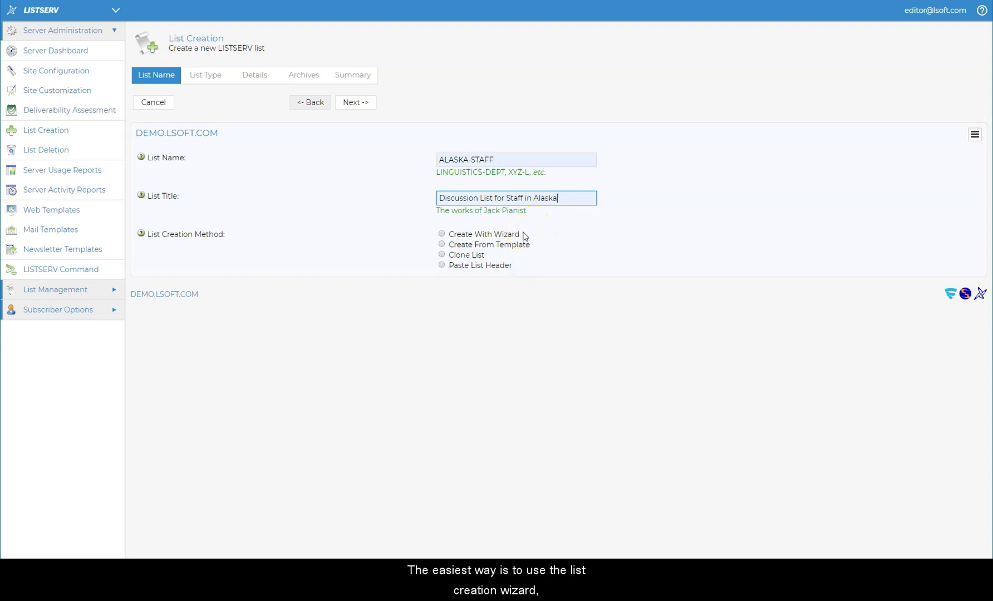
left_click(465, 234)
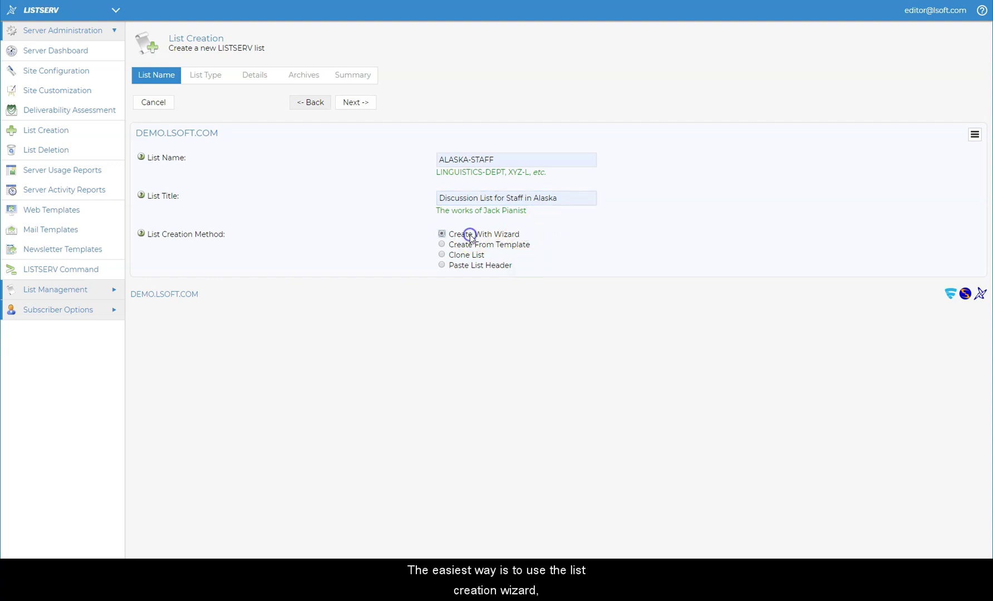
left_click(356, 102)
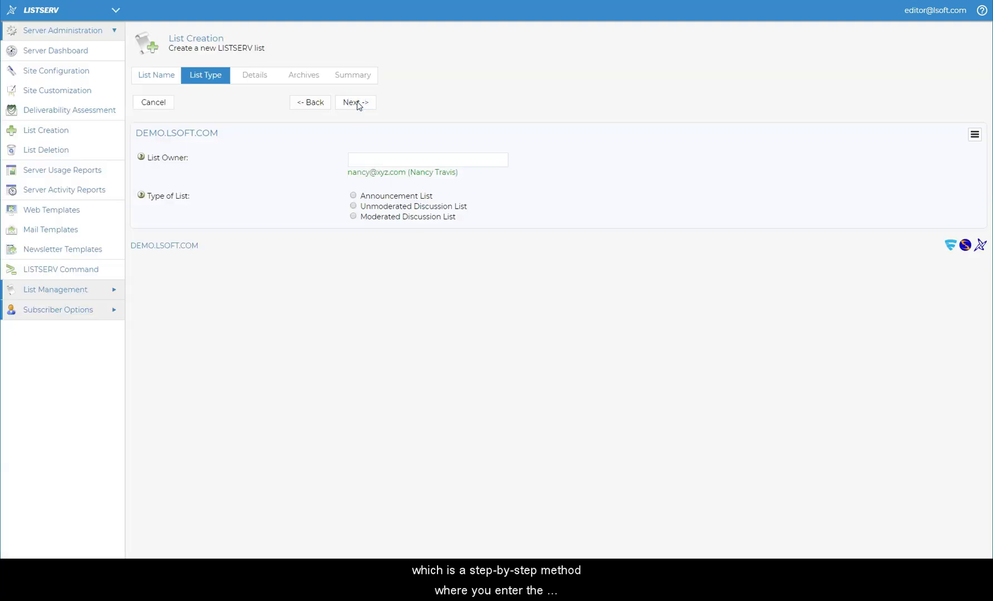
left_click(376, 161)
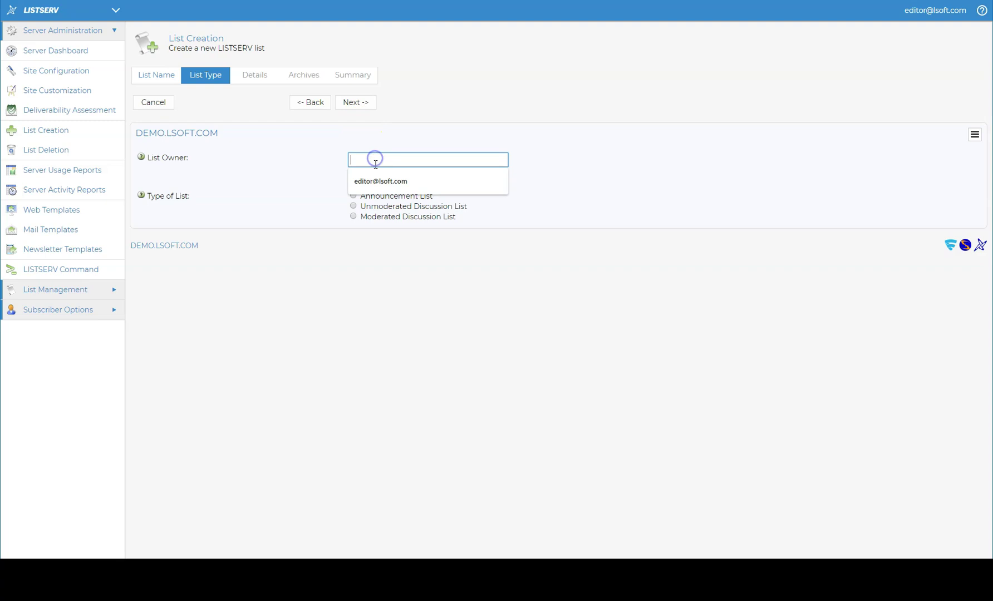
left_click(380, 181)
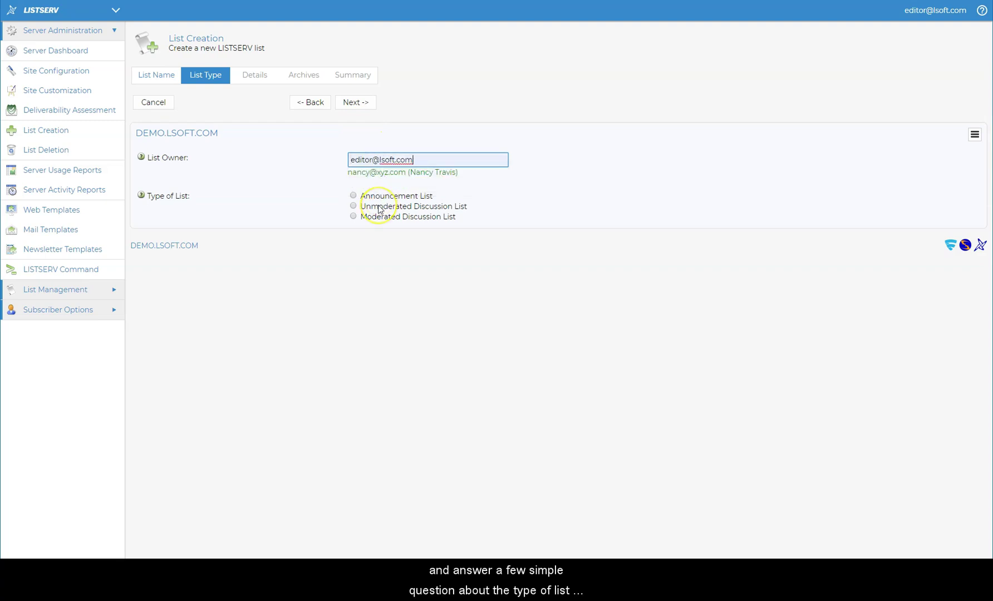
left_click(378, 206)
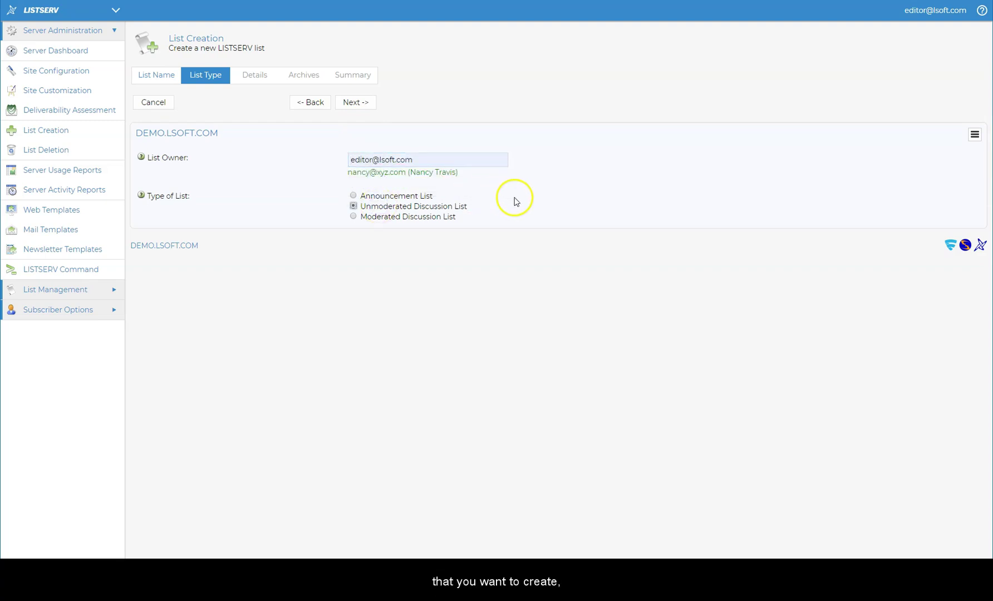
left_click(355, 102)
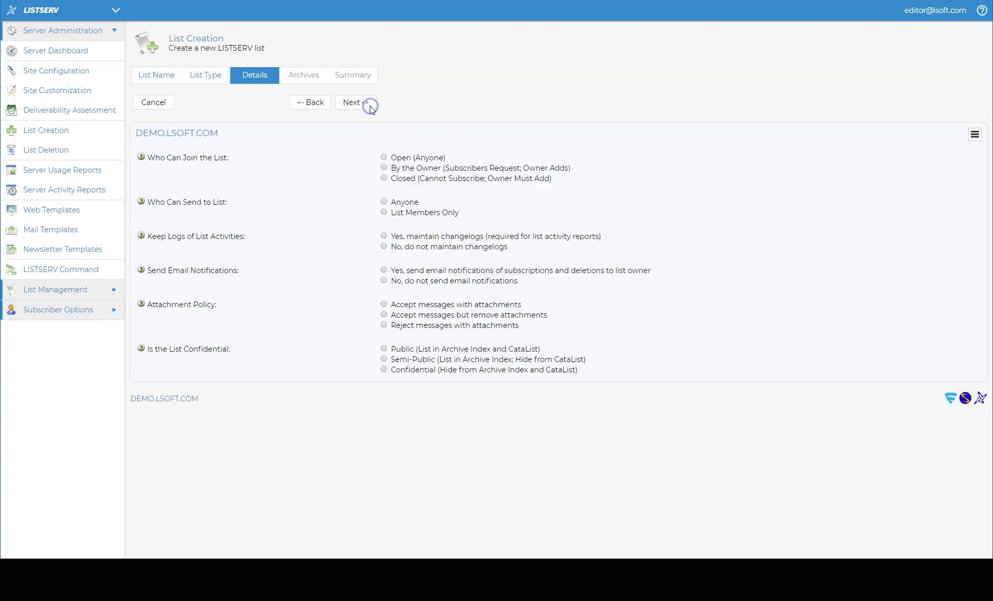
Require owner approval and members-only posting; enable changelogs, notifications, attachments; make it semi-public
left_click(417, 169)
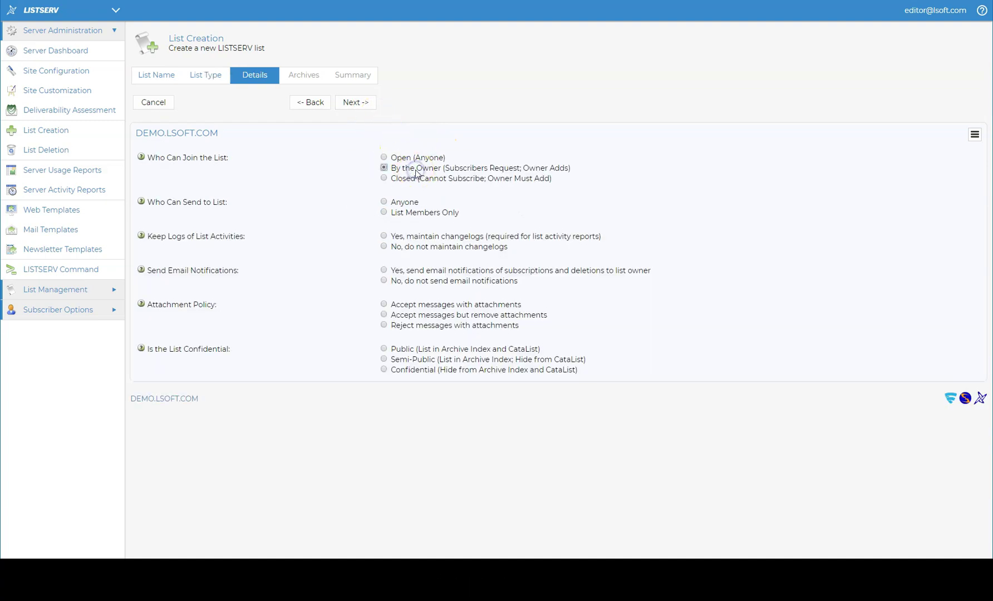
left_click(413, 216)
left_click(443, 237)
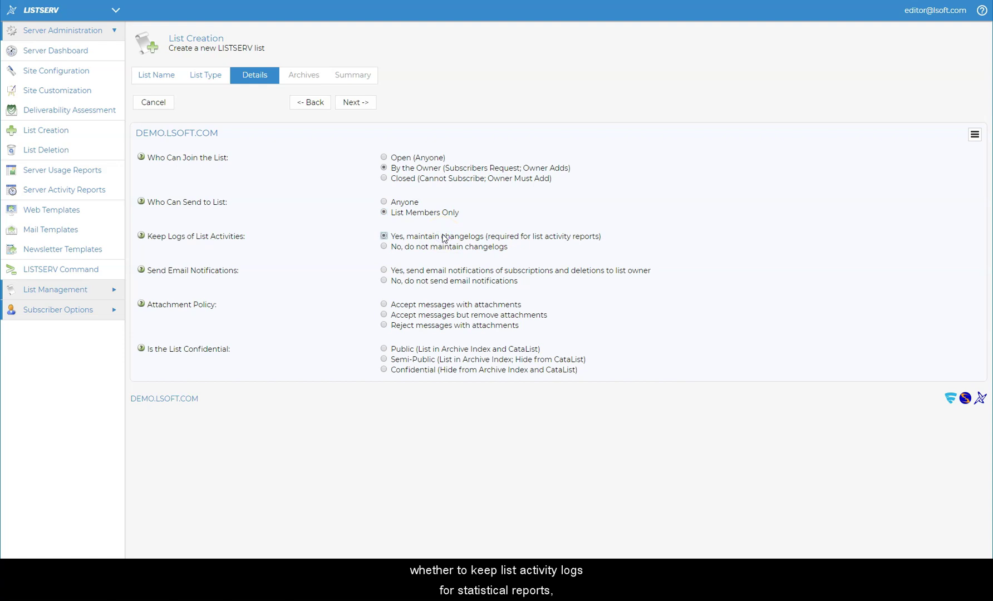
left_click(449, 272)
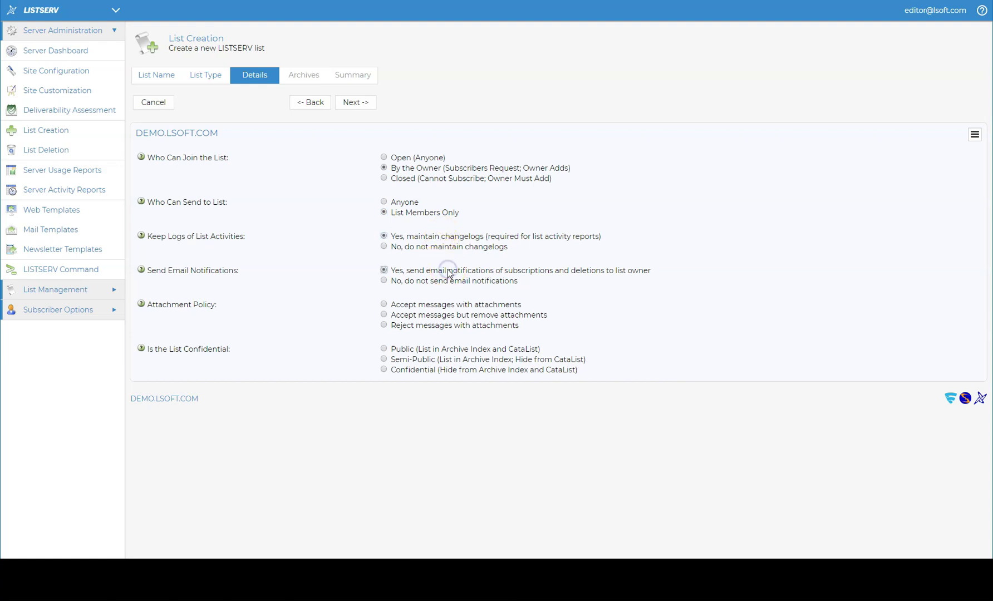
left_click(451, 306)
left_click(459, 362)
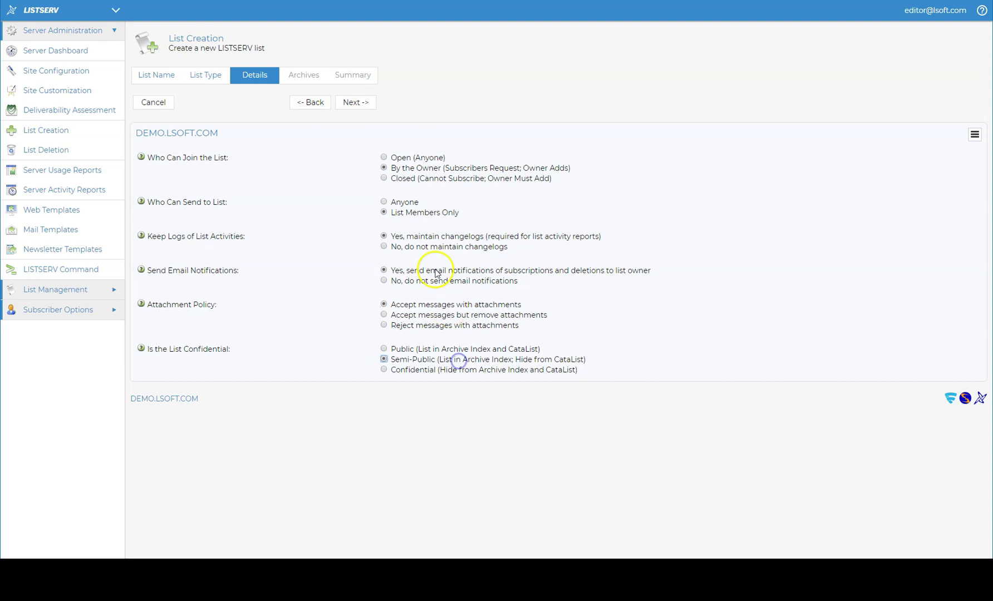
left_click(351, 103)
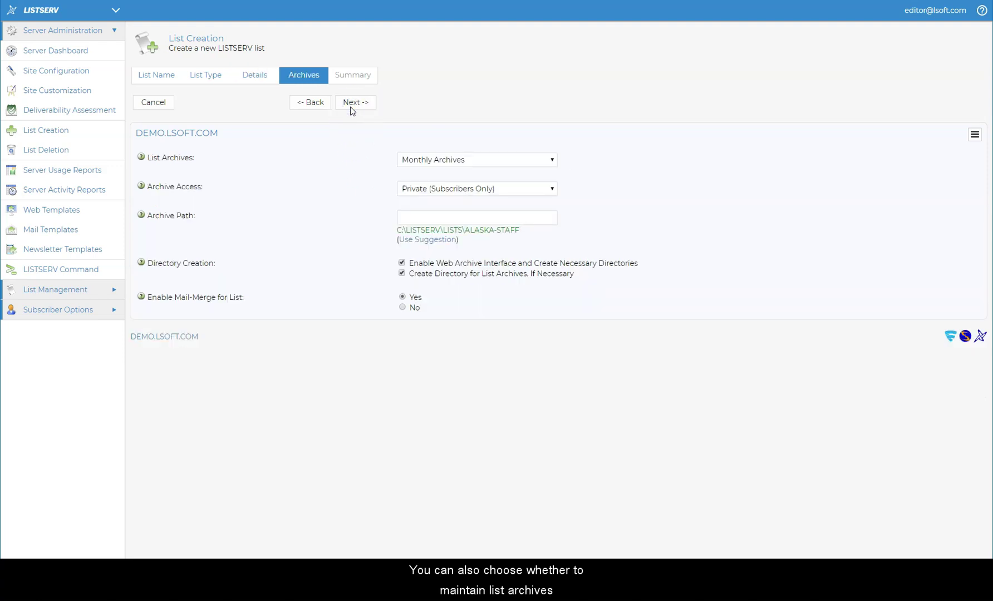
Keep archive access private and apply the suggested ALASKA-STAFF archive path
left_click(425, 189)
left_click(425, 191)
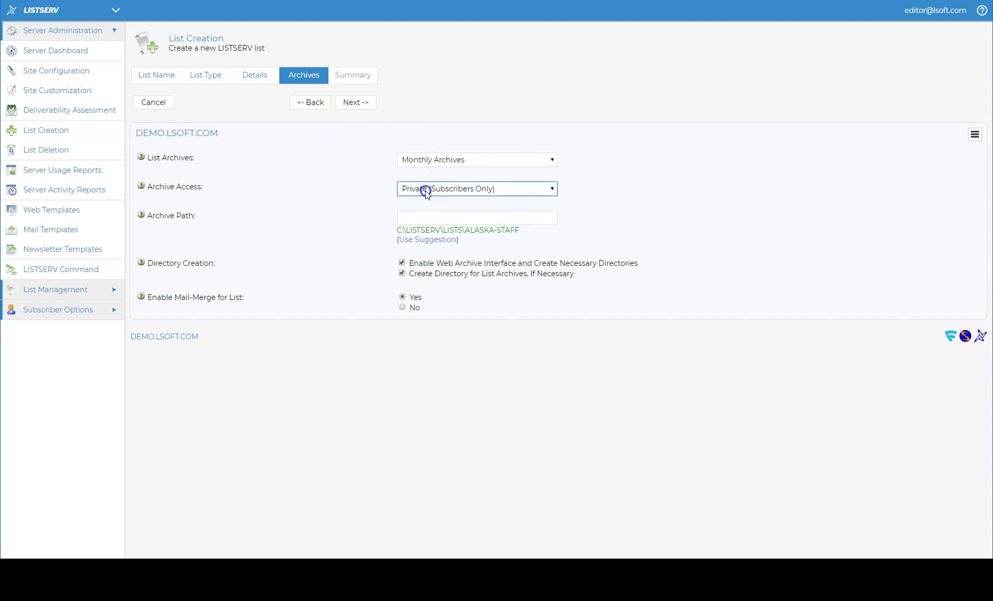
left_click(422, 240)
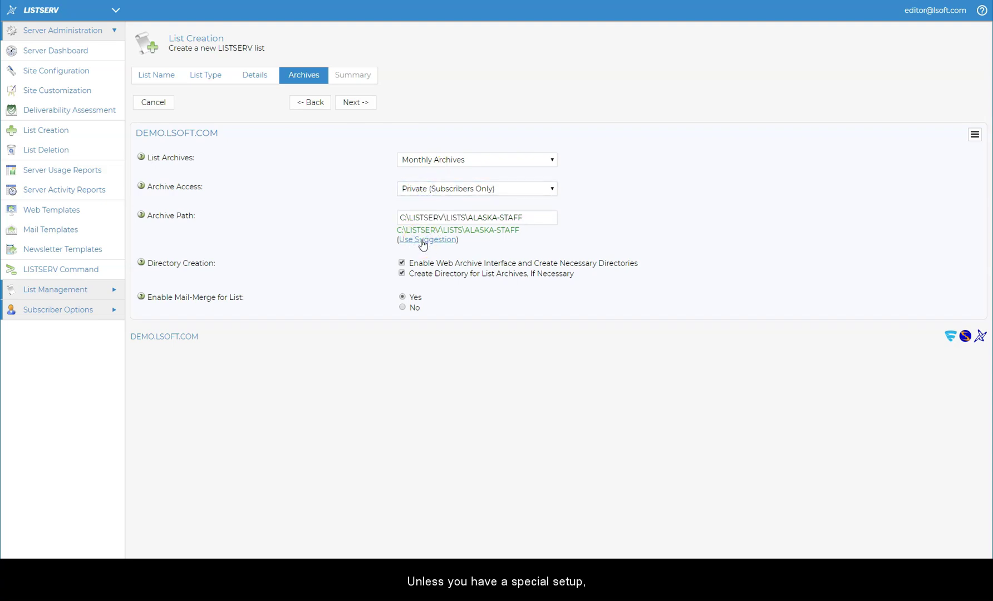
left_click_drag(528, 230, 396, 230)
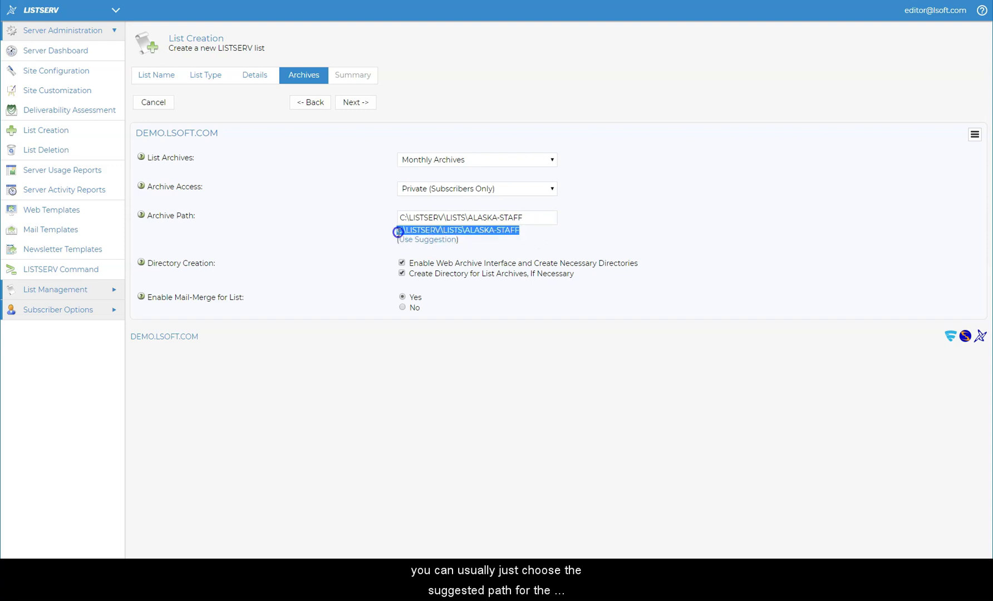
left_click(482, 250)
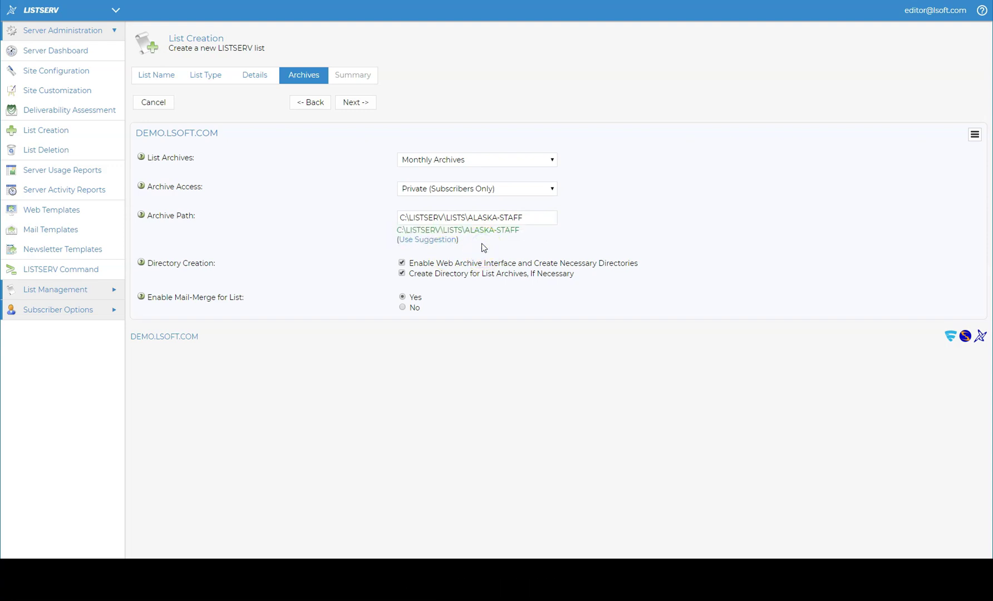
Review the ALASKA-STAFF list header on the Summary step and create the list
left_click(355, 102)
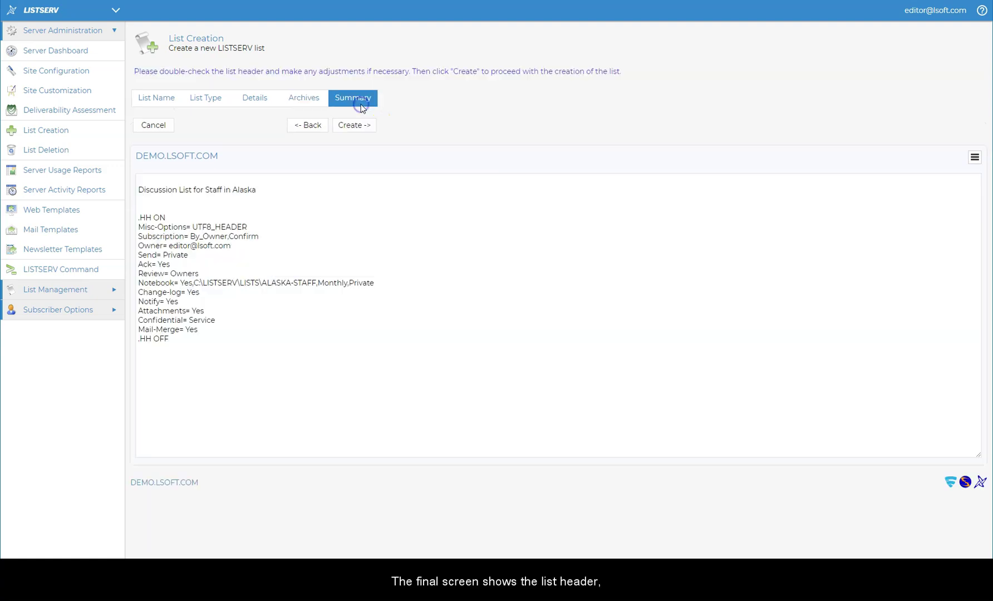
left_click(347, 357)
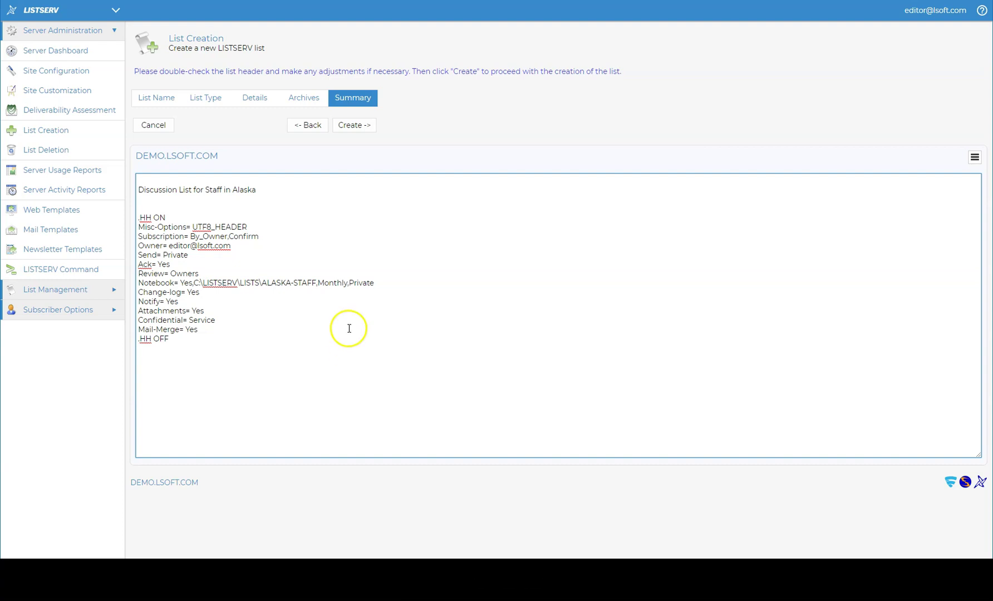
left_click(353, 125)
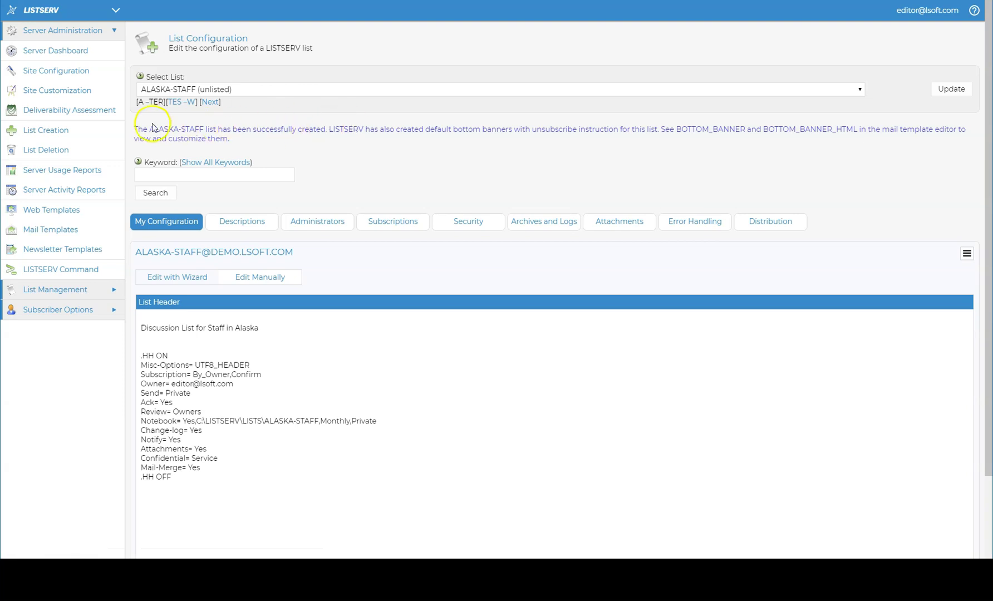
Start a new list ALABAMA-STAFF titled 'Discussion List for Staff in Alabama'
left_click(110, 132)
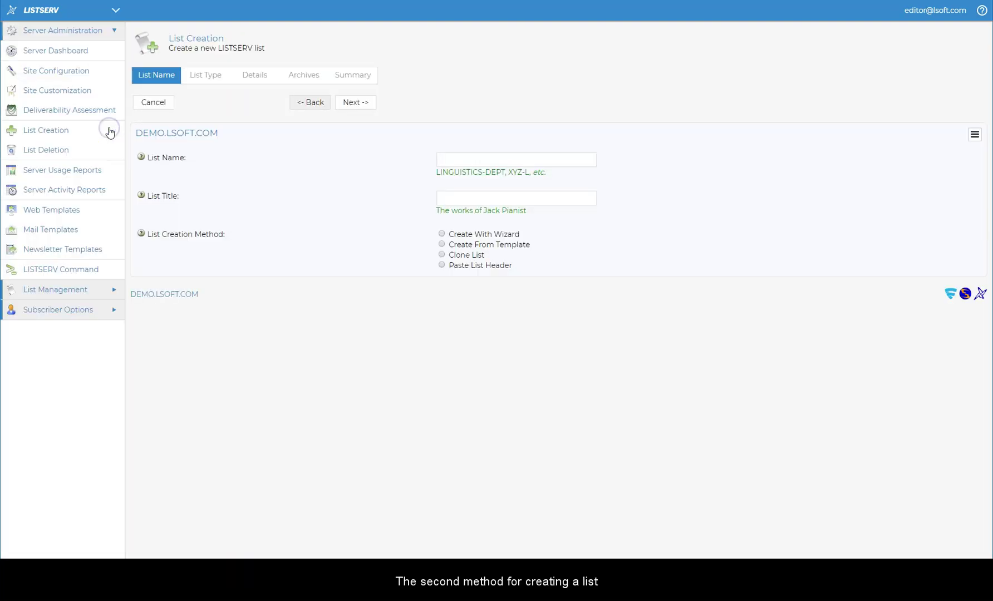
left_click(445, 159)
type("ALABAMA-STAFF")
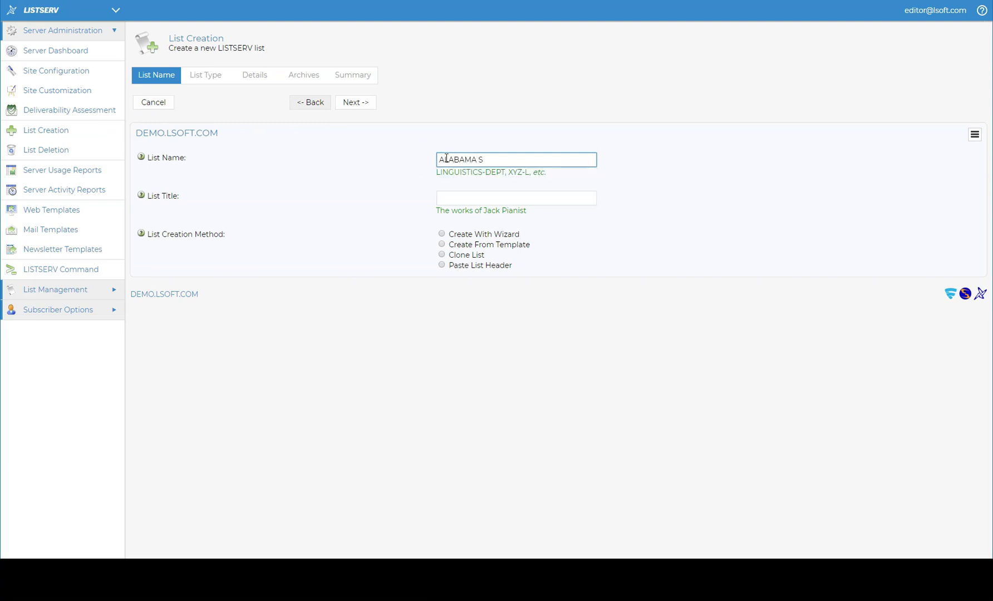
left_click(458, 197)
left_click_drag(537, 198, 589, 200)
type("Discussion List for Staff in Al")
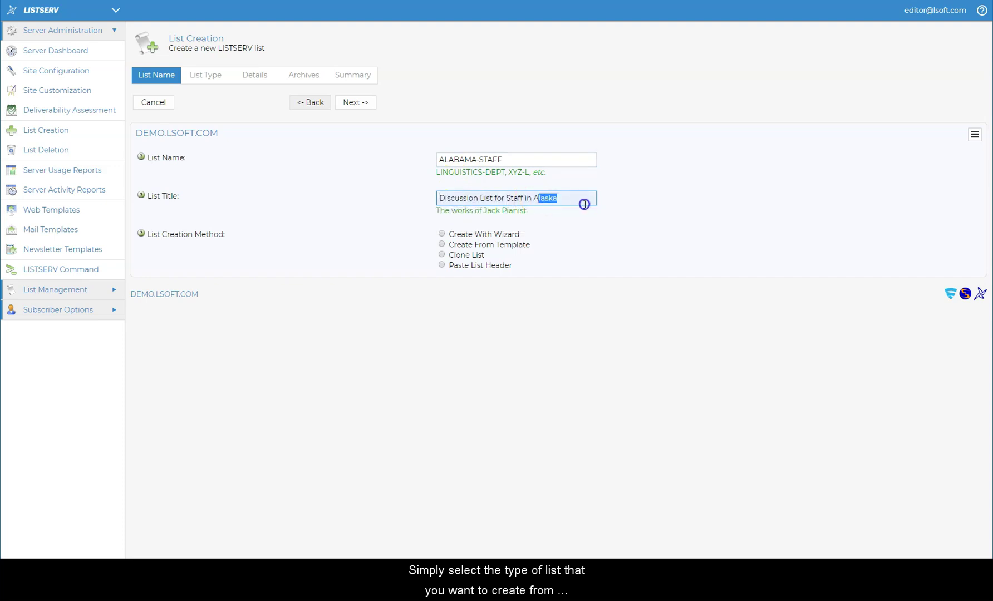
type("abama")
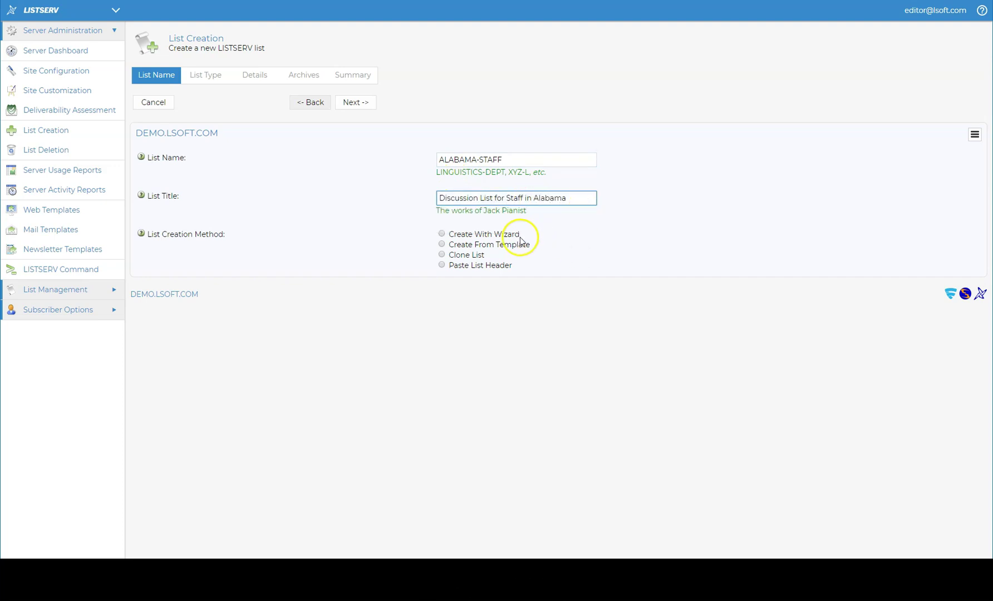
Choose to build it from a template and fill in the list owner address
left_click(512, 245)
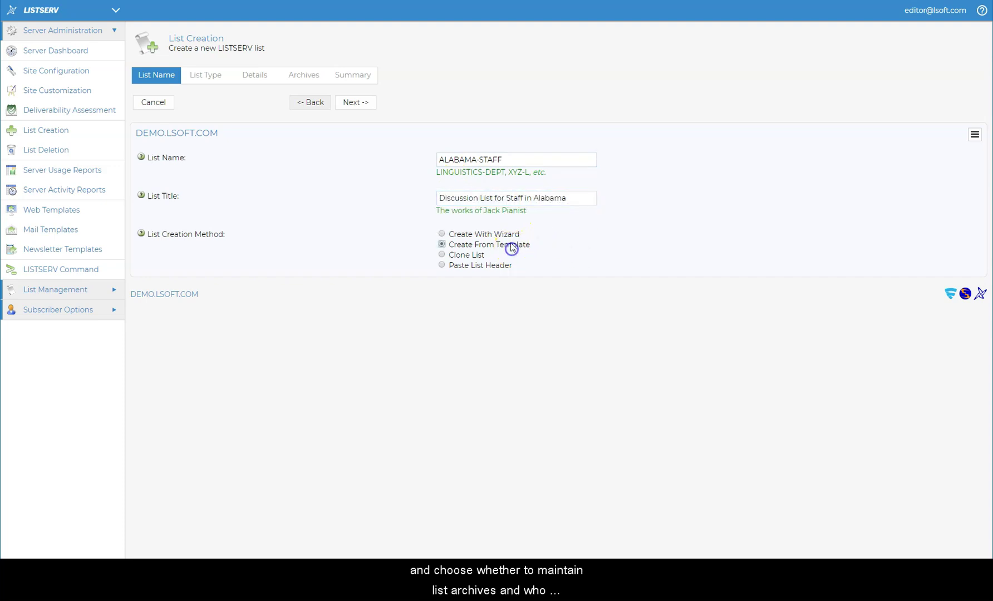
left_click(355, 102)
left_click(465, 160)
left_click(436, 182)
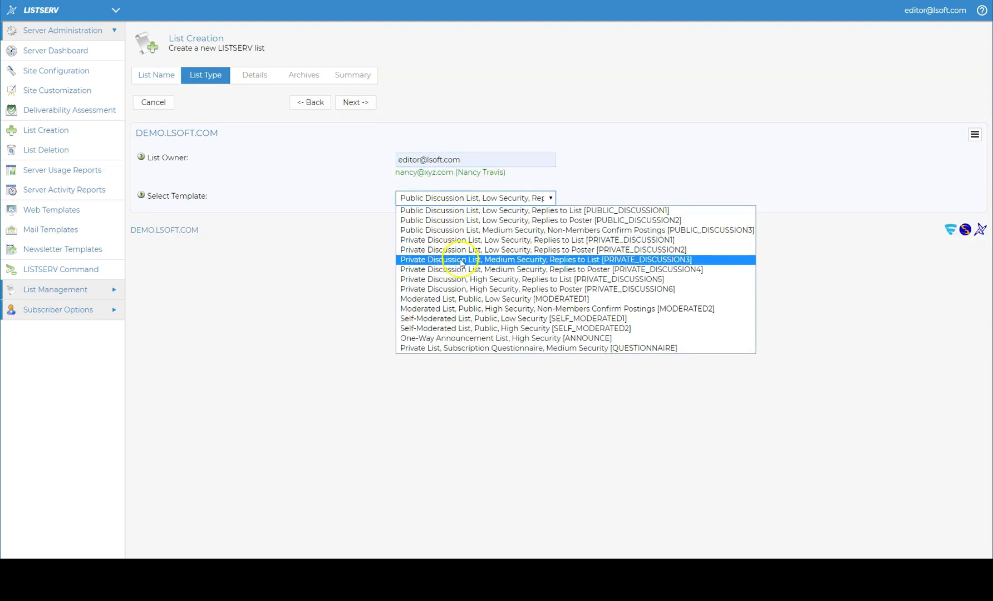
Build ALABAMA-STAFF from the PRIVATE_DISCUSSION3 template and create it
left_click(465, 260)
left_click(355, 102)
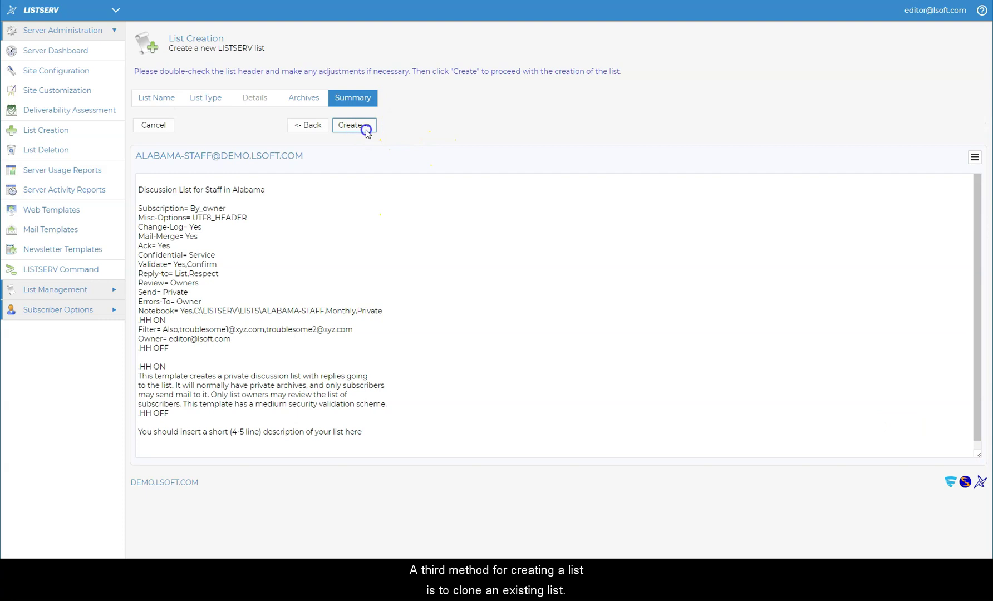
left_click(354, 125)
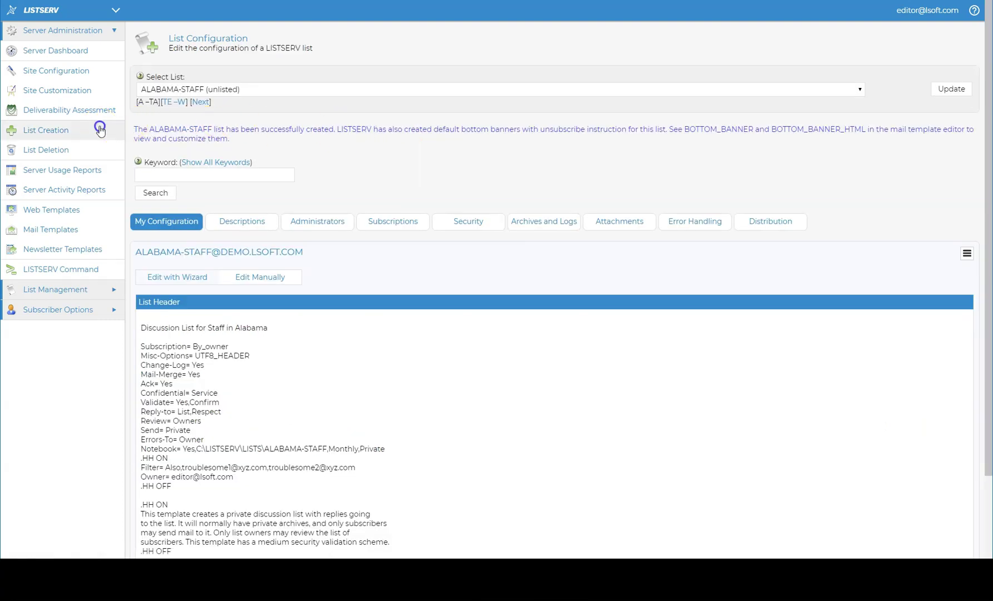
Start a cloned list named ARIZONA-STAFF, titled 'Discussion List for Staff in Arizona'
left_click(46, 129)
left_click(479, 254)
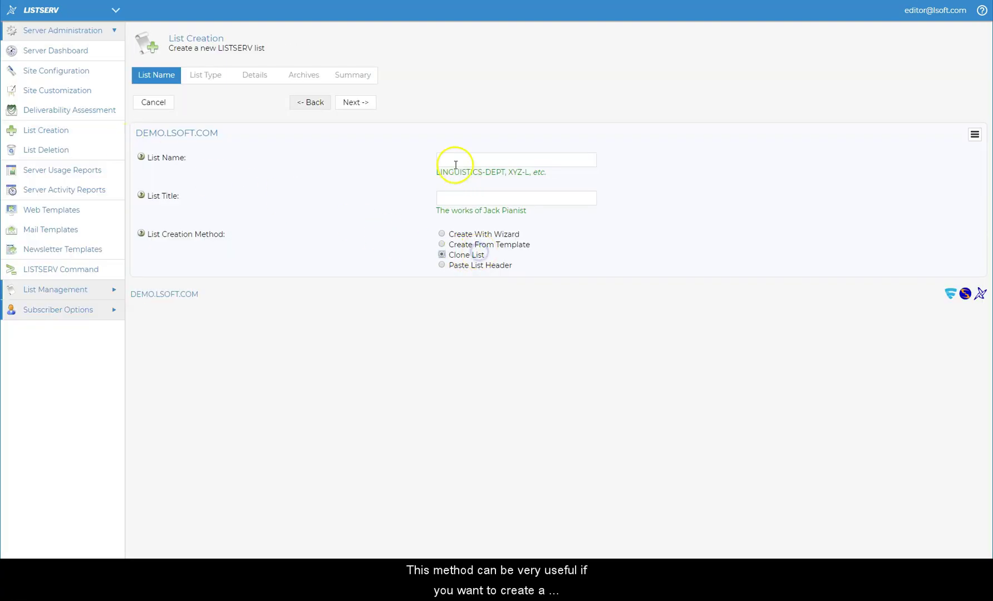
left_click(465, 159)
type("ARIZONA")
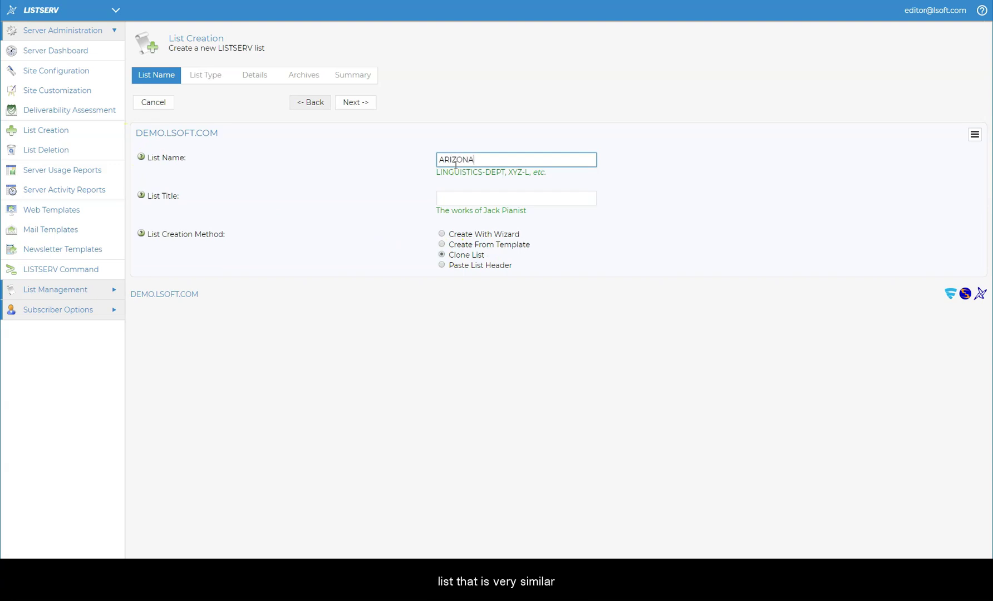
type("-STAFF")
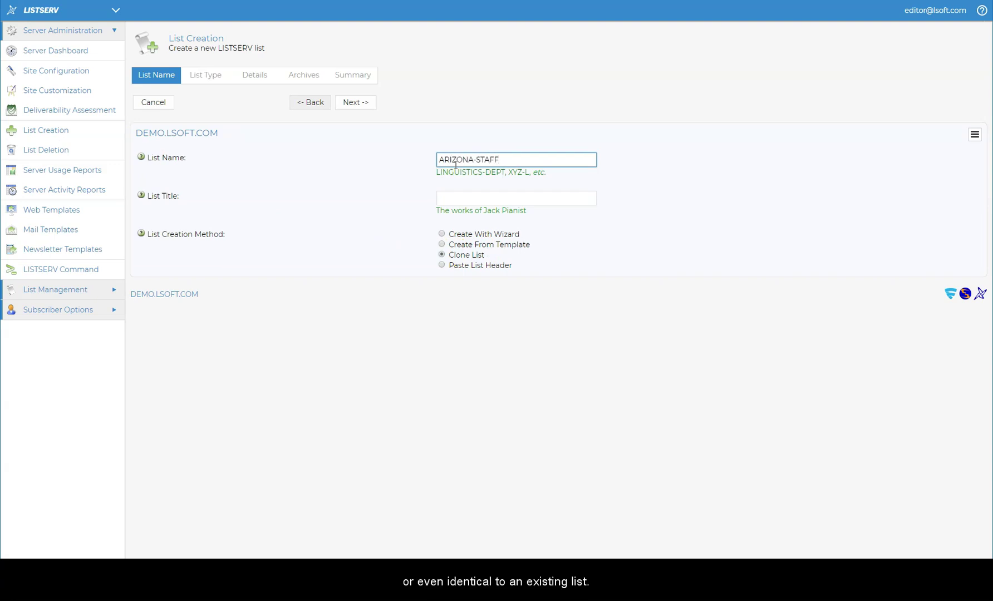
left_click(465, 197)
left_click(497, 220)
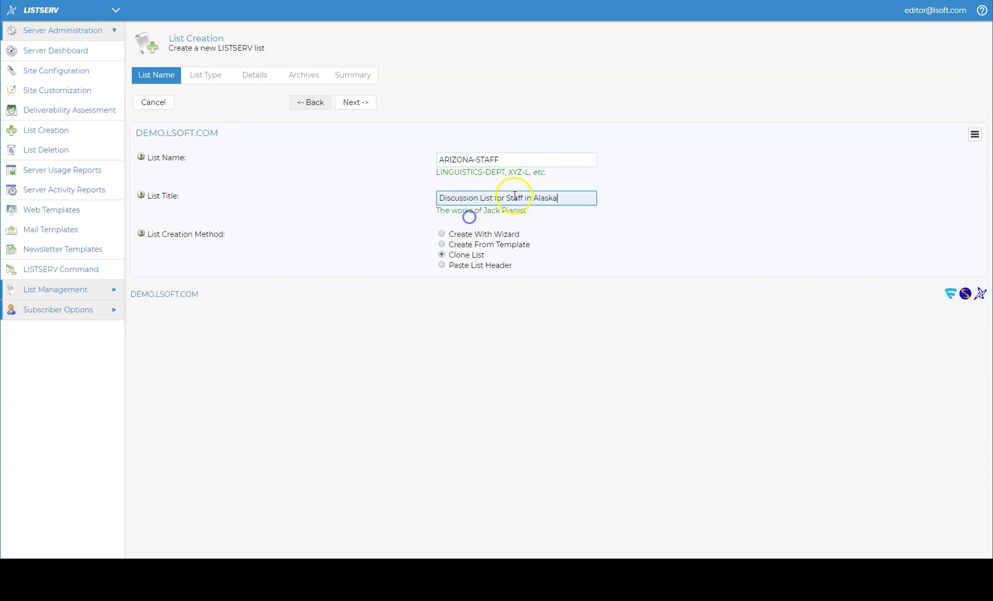
double_click(543, 198)
type("Arizona")
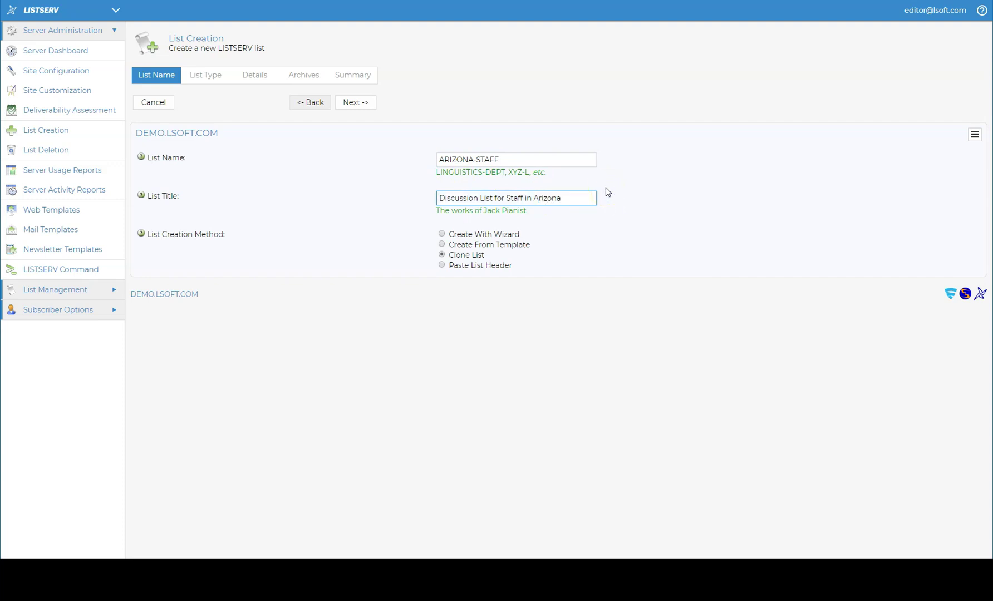
left_click(355, 102)
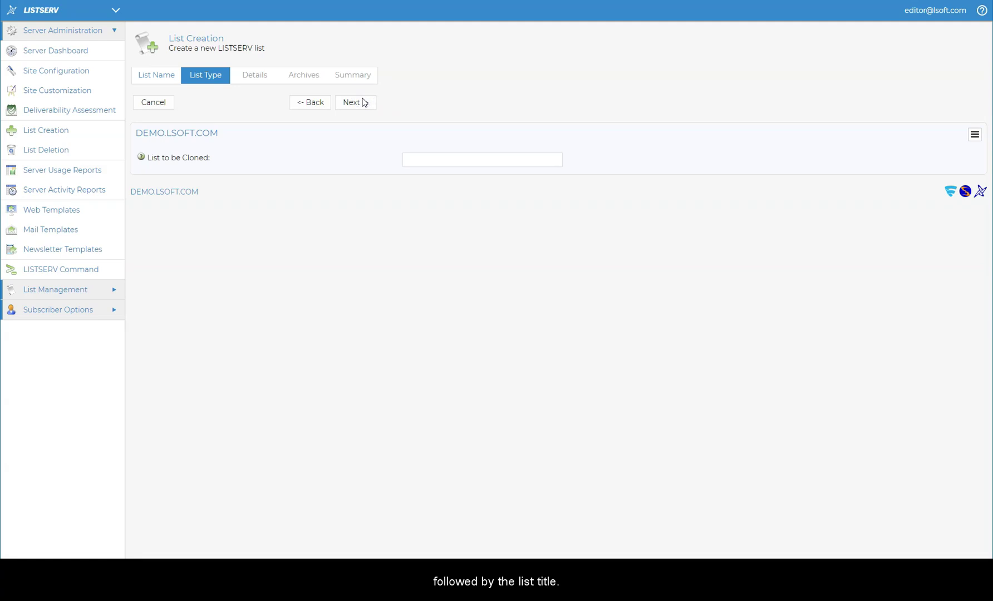
Pick ALASKA-STAFF as the list to clone and bring up its copied header
left_click(431, 156)
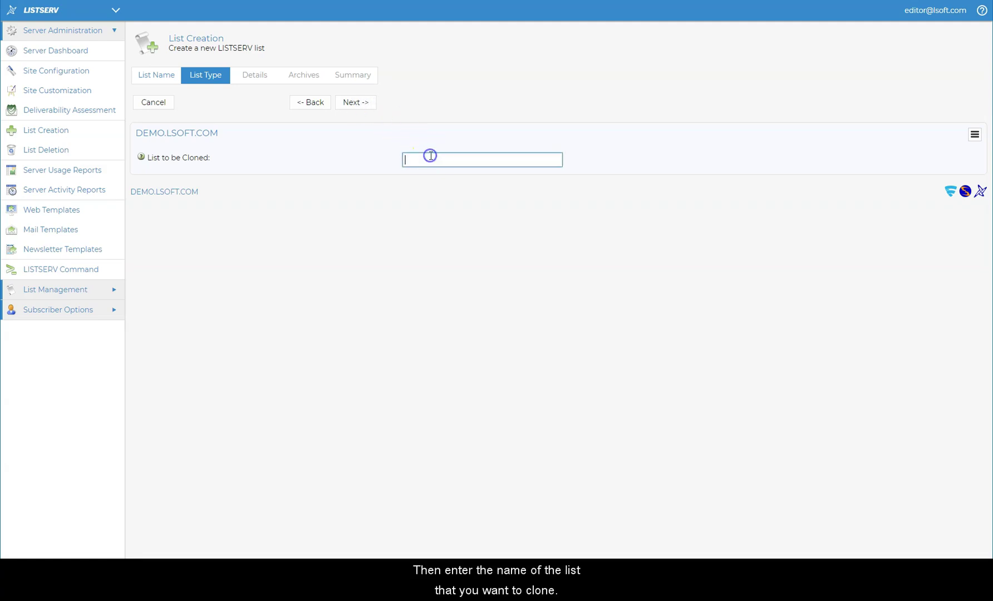
type("A-STAFF")
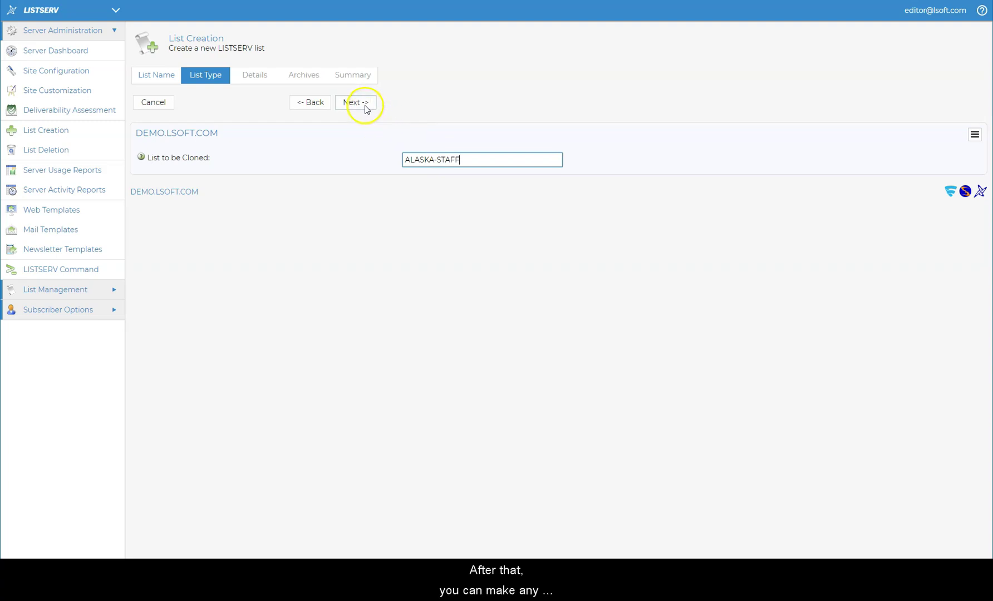
left_click(353, 74)
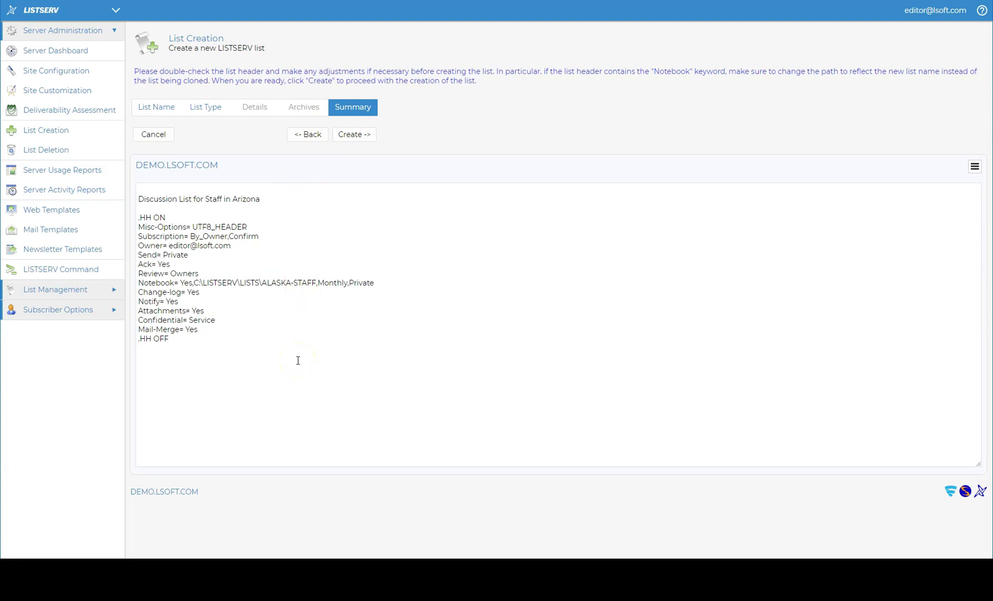
Change ALASKA to ARIZONA in the header's Notebook= path and create the list
double_click(276, 283)
type("ARIZONA-")
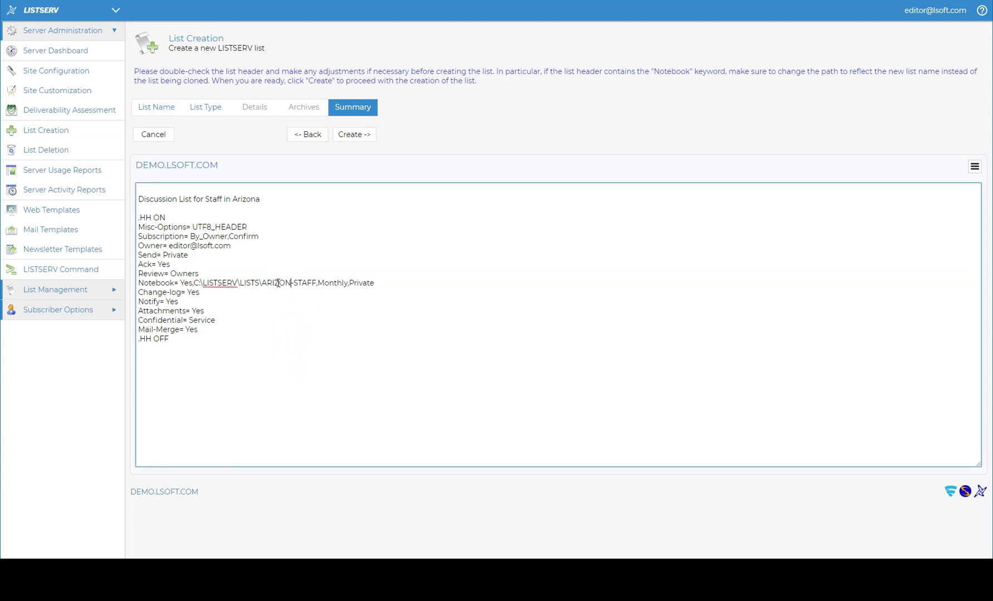
type("A")
left_click(321, 363)
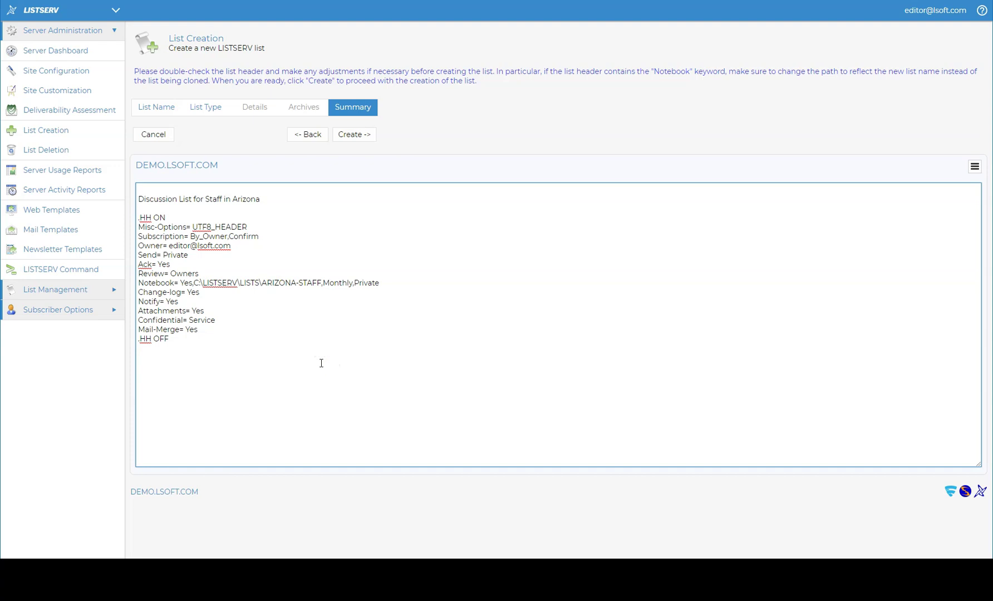
left_click(353, 134)
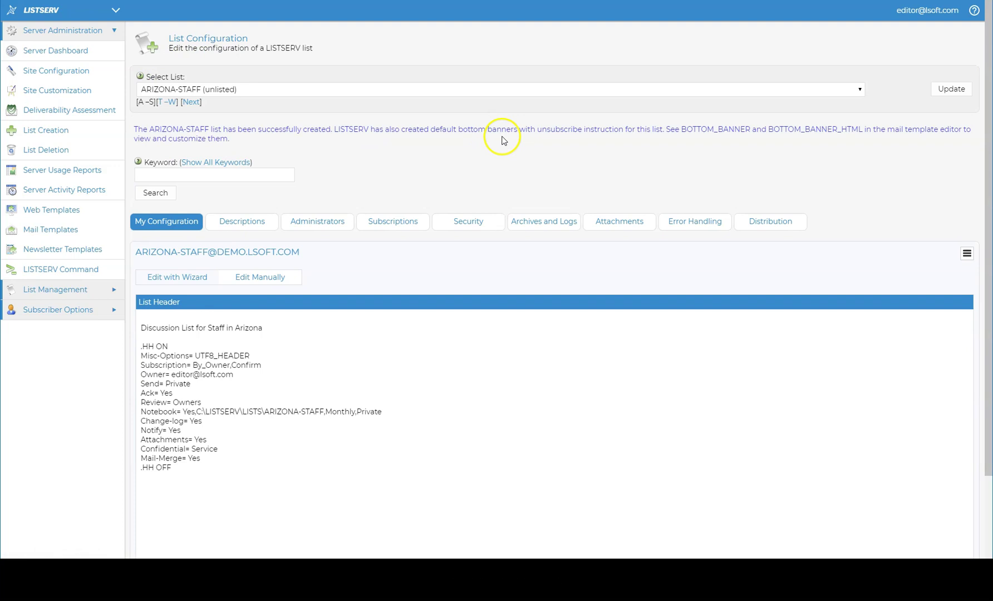